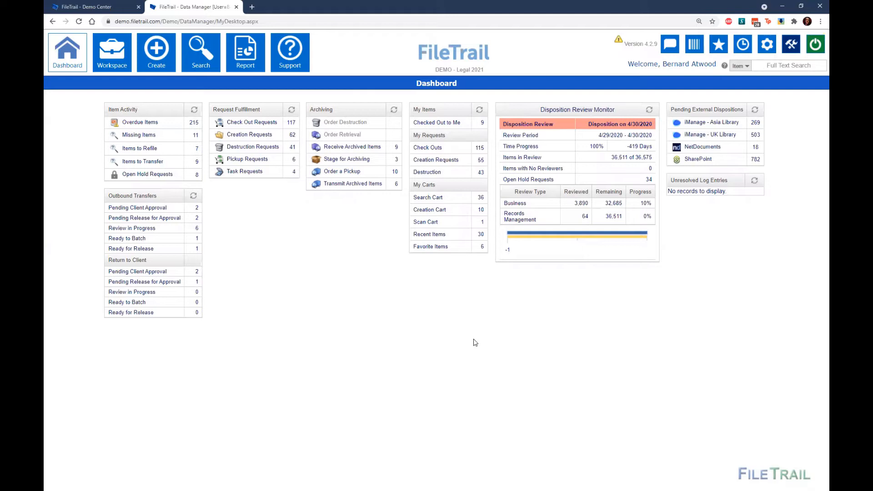
Add a physical media type named New Box to the classification media in the Administration area
left_click(791, 45)
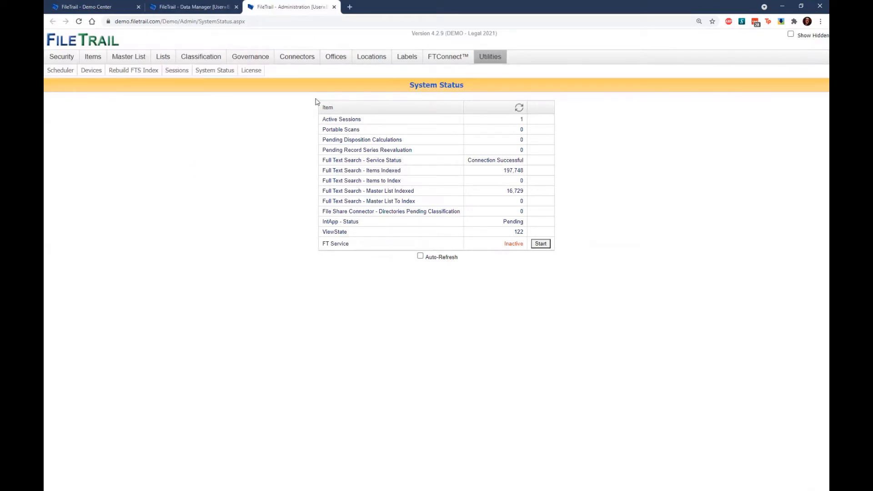
left_click(204, 60)
left_click(205, 102)
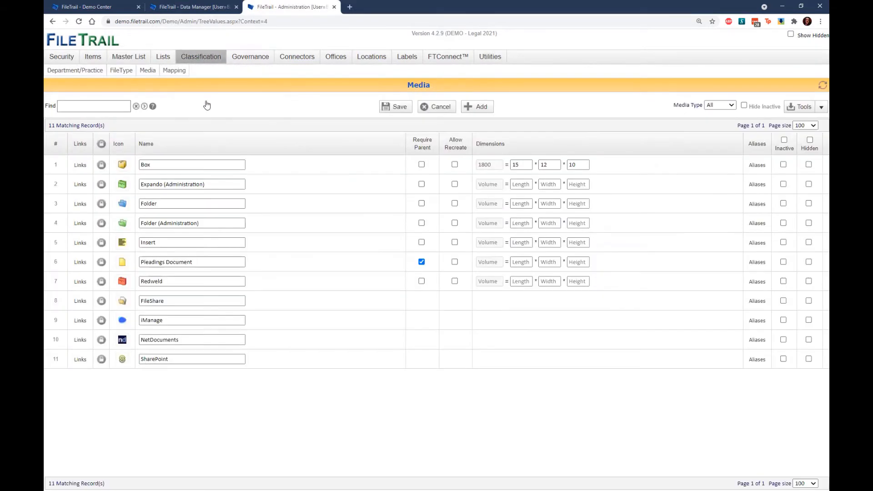
left_click(477, 107)
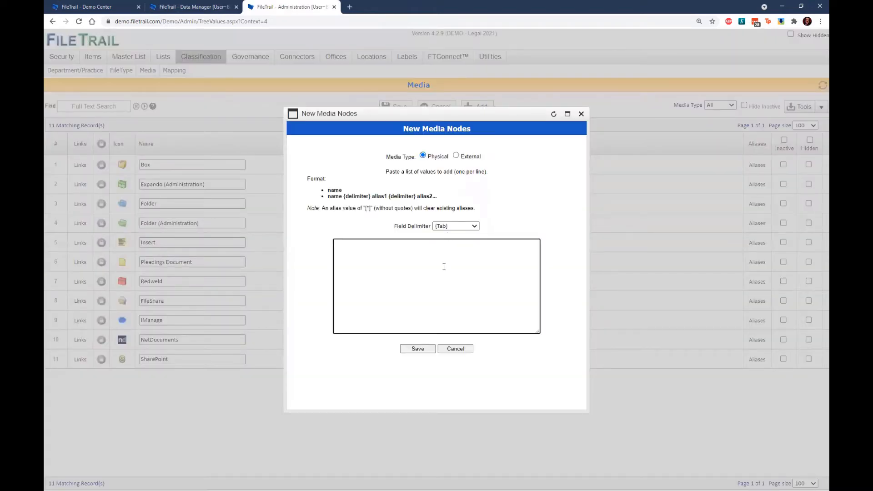
type("New Box")
left_click(417, 348)
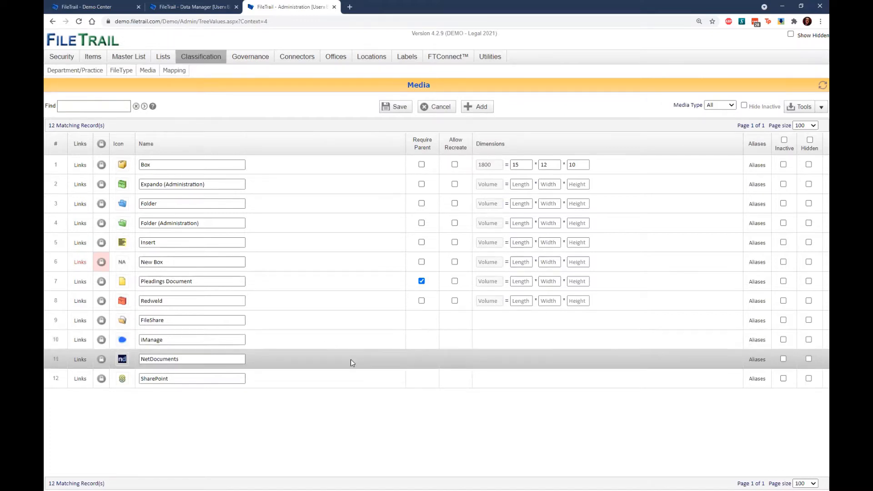
Link the New Box media to the file types Accounting File, Administrative Client/Matter and Agreements
left_click(80, 263)
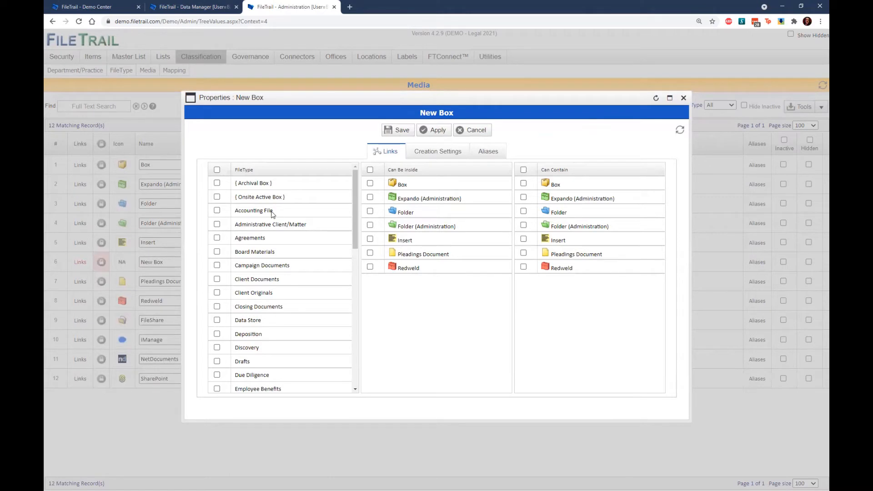
left_click(217, 210)
left_click(217, 224)
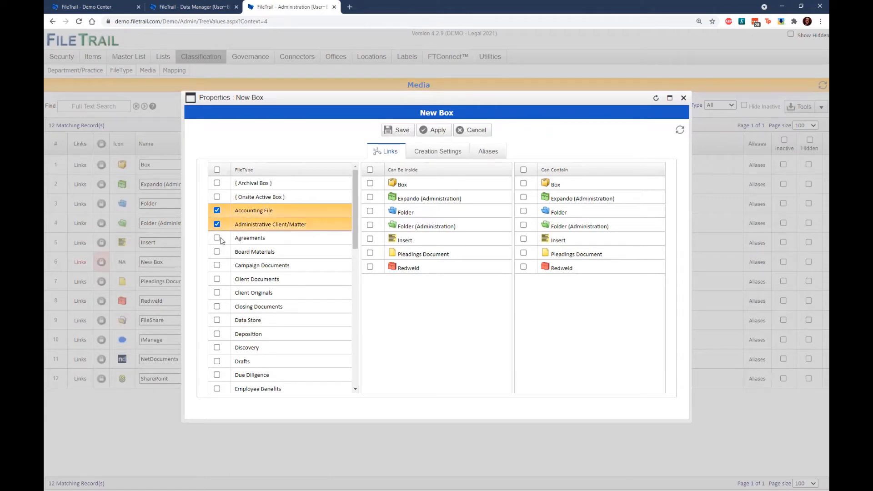
left_click(216, 238)
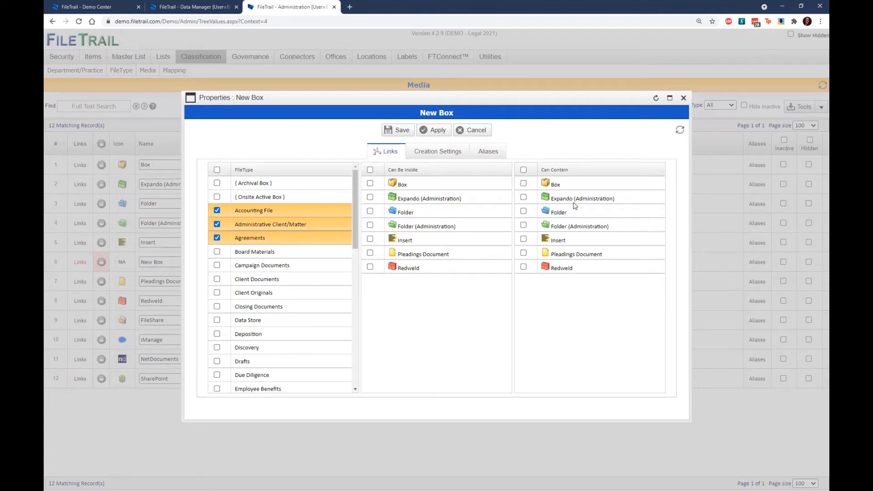
Allow New Box to contain Expando (Administration), Folder (Administration) and Redweld, and save its links
left_click(523, 197)
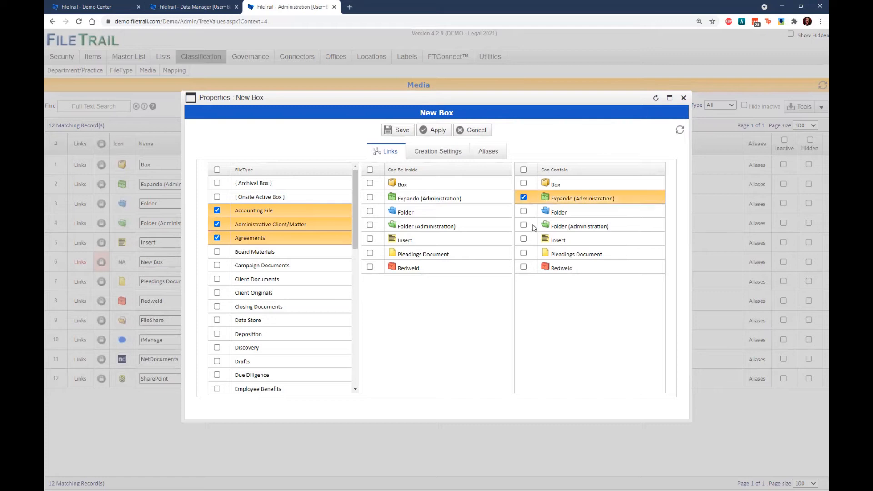
left_click(523, 225)
left_click(523, 267)
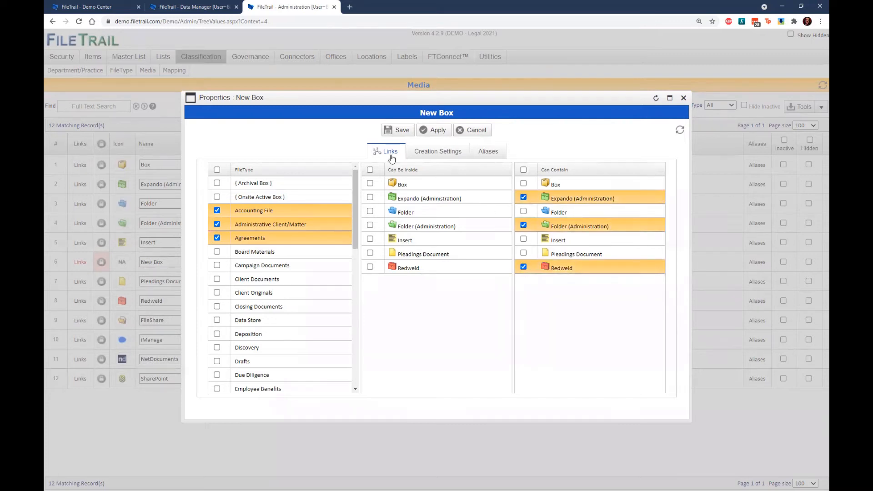
left_click(398, 130)
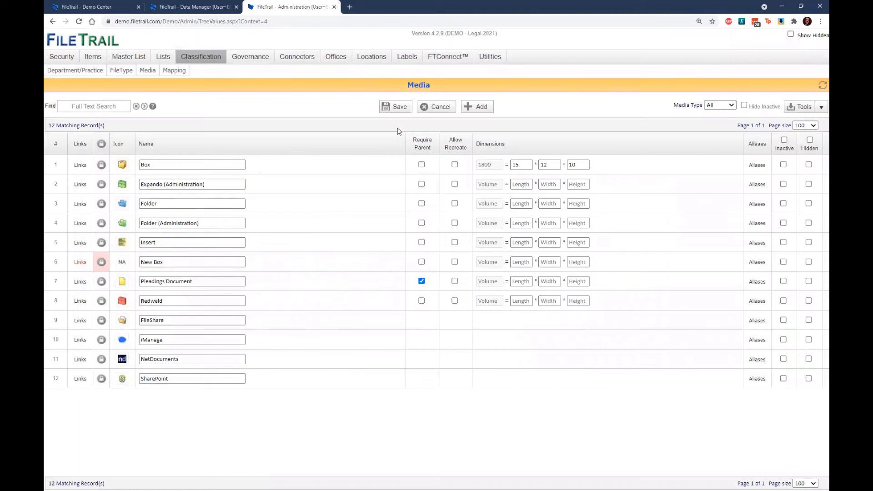
Assign the dark blue box icon from Physical Storage to the New Box media and save the media list
left_click(122, 263)
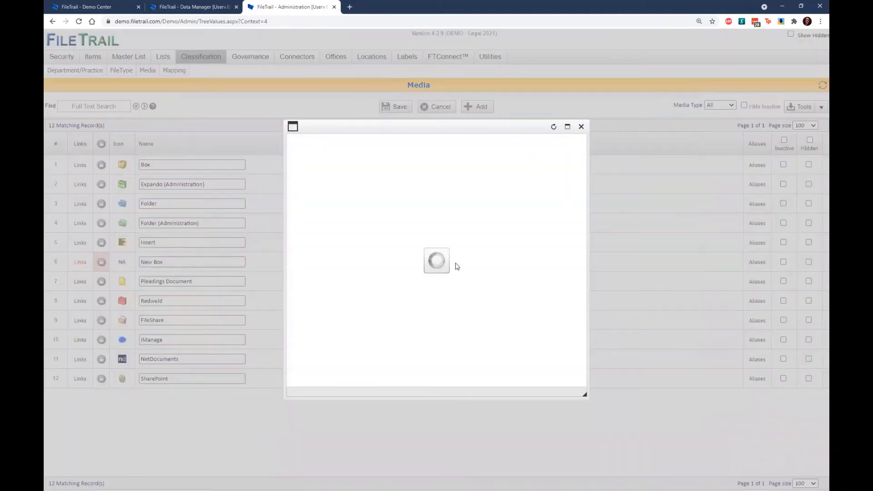
scroll(456, 266, "down", 5)
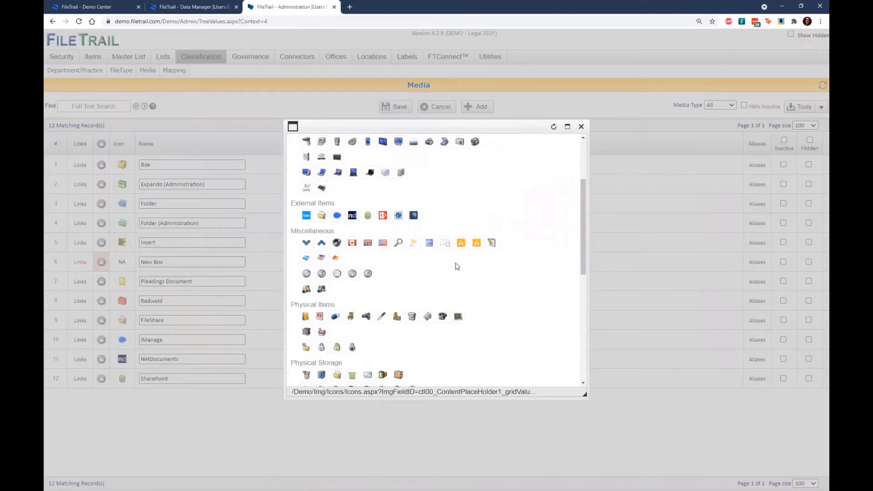
scroll(457, 266, "down", 1)
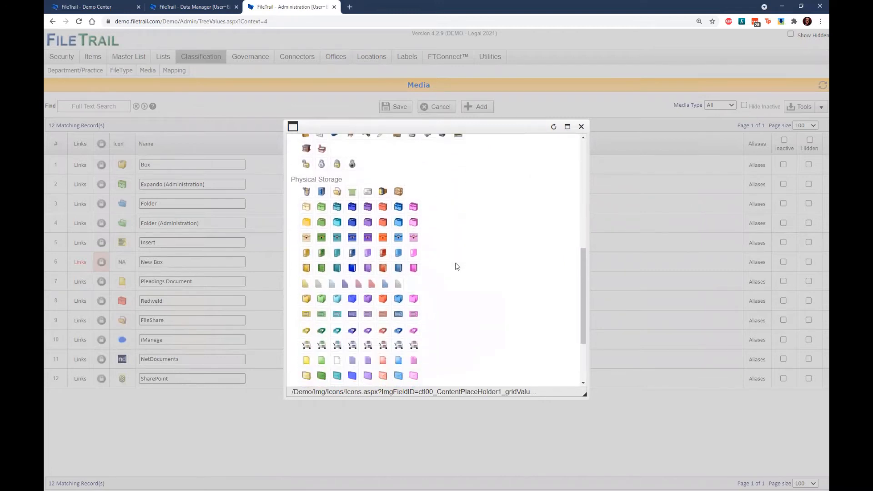
left_click(353, 299)
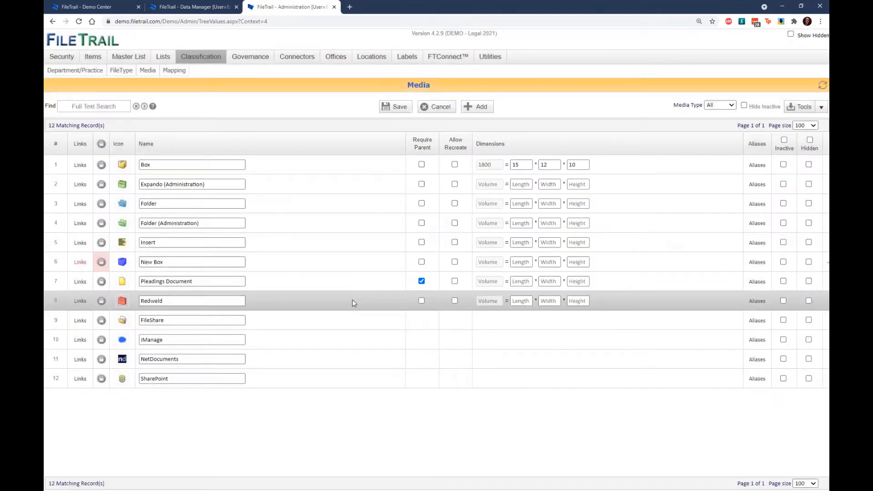
left_click(397, 109)
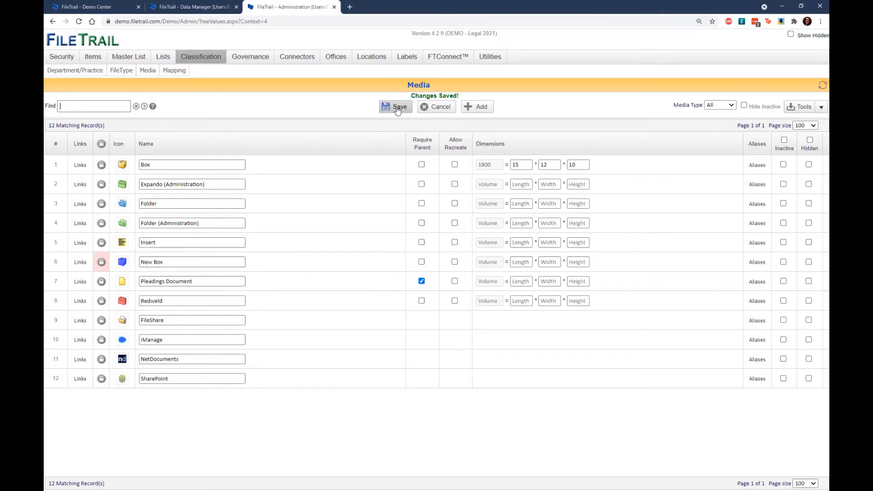
Create and save a new item fieldset named New Boxes
mouse_move(93, 60)
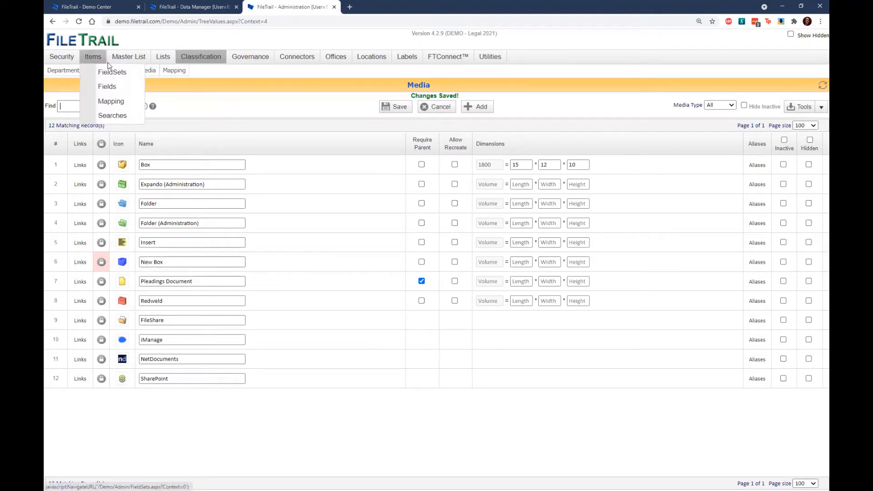
left_click(111, 71)
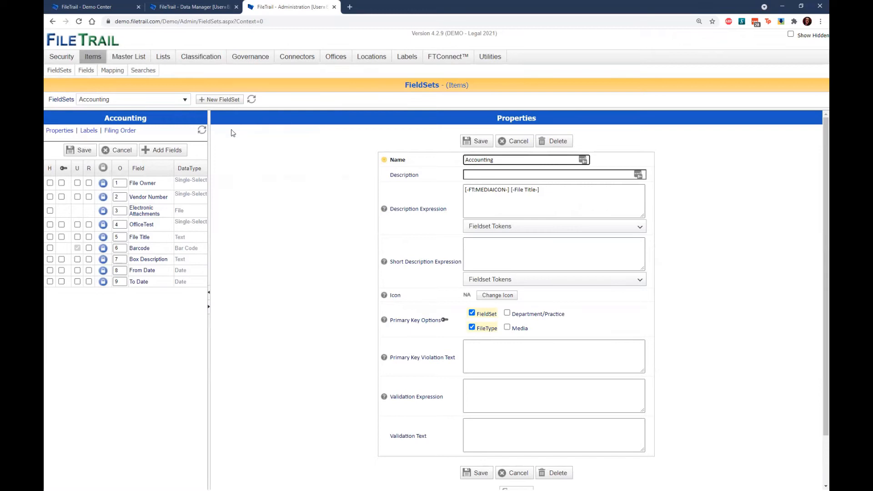
left_click(212, 101)
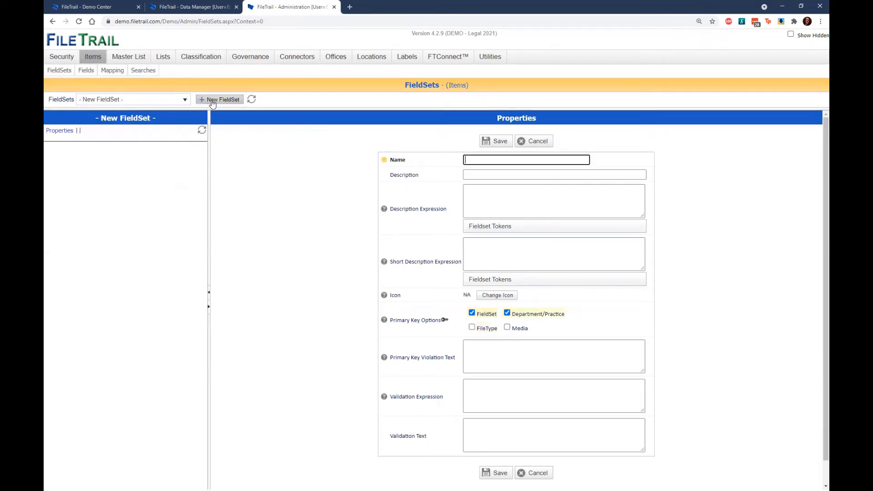
left_click(505, 161)
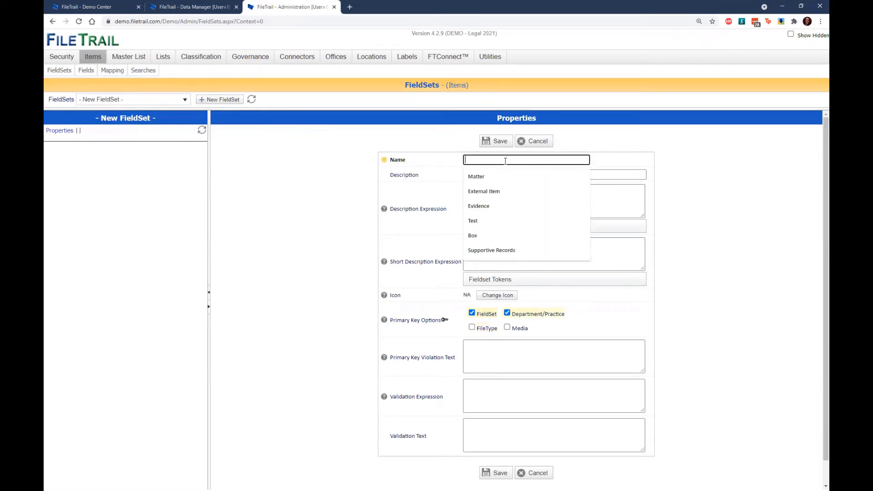
type("New Boxe")
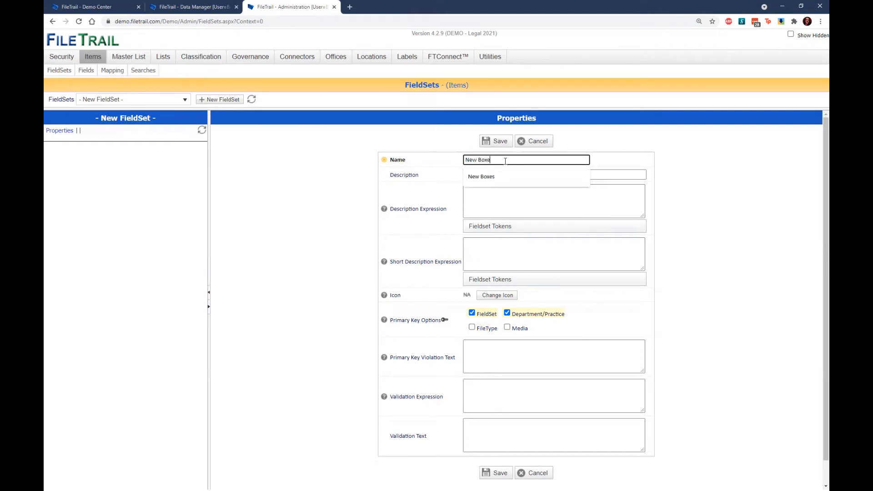
type("s")
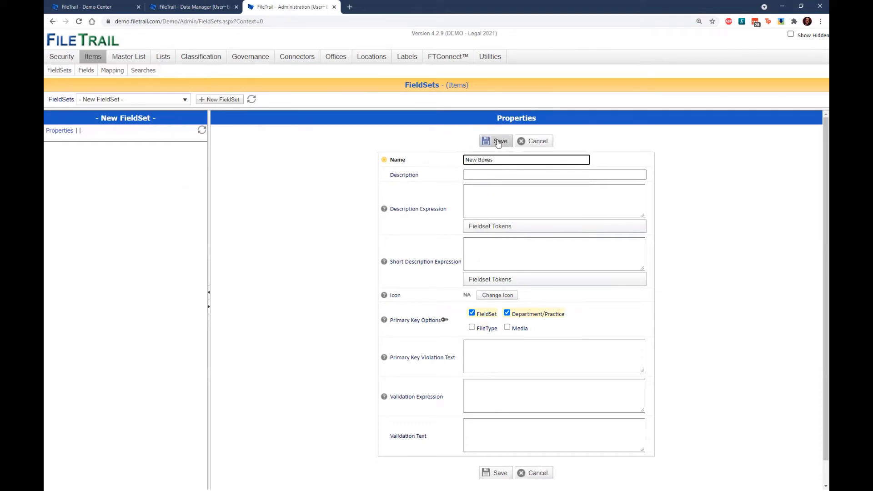
left_click(499, 142)
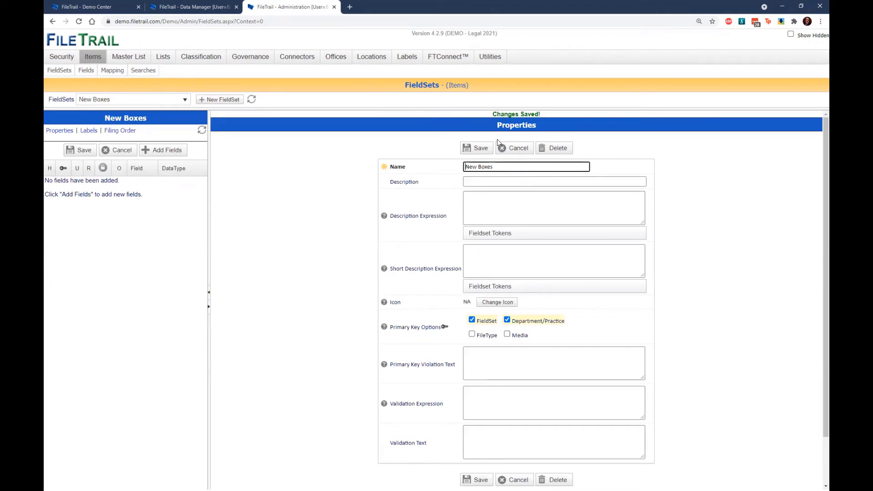
Add the Barcode, Box Description, From Date and To Date fields to the New Boxes fieldset
left_click(149, 150)
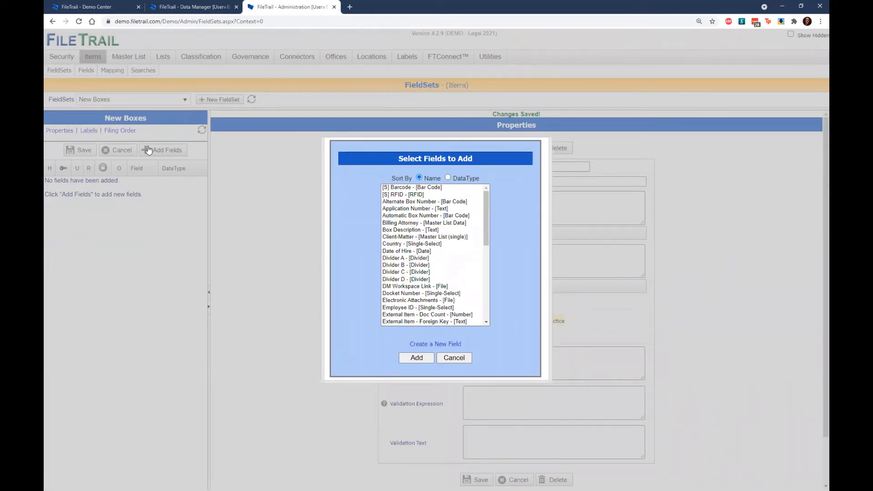
left_click(428, 188)
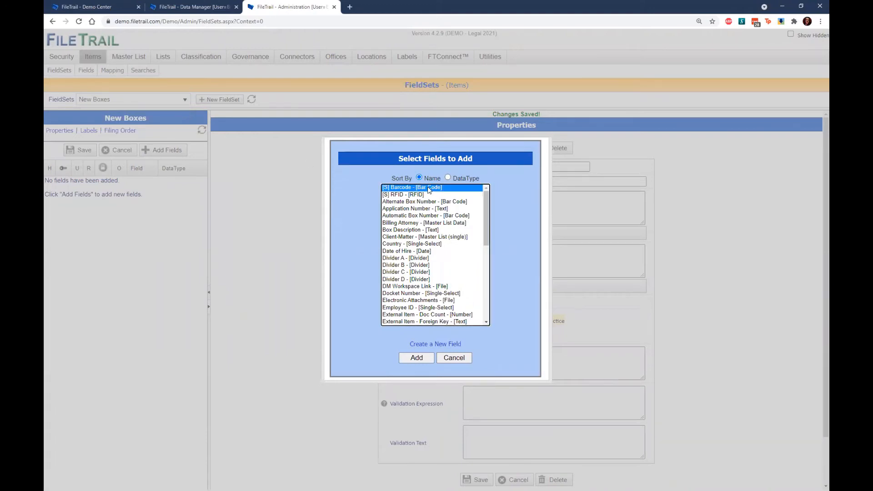
left_click(407, 231)
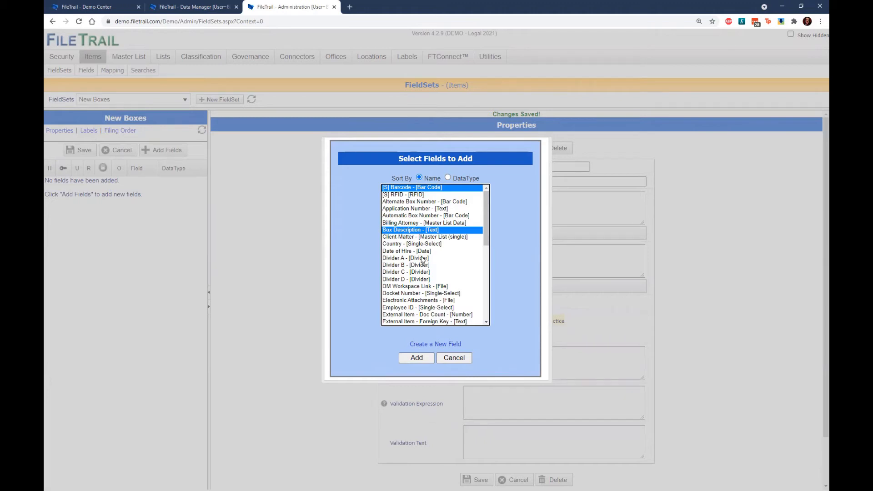
scroll(423, 264, "down", 1)
scroll(422, 264, "down", 5)
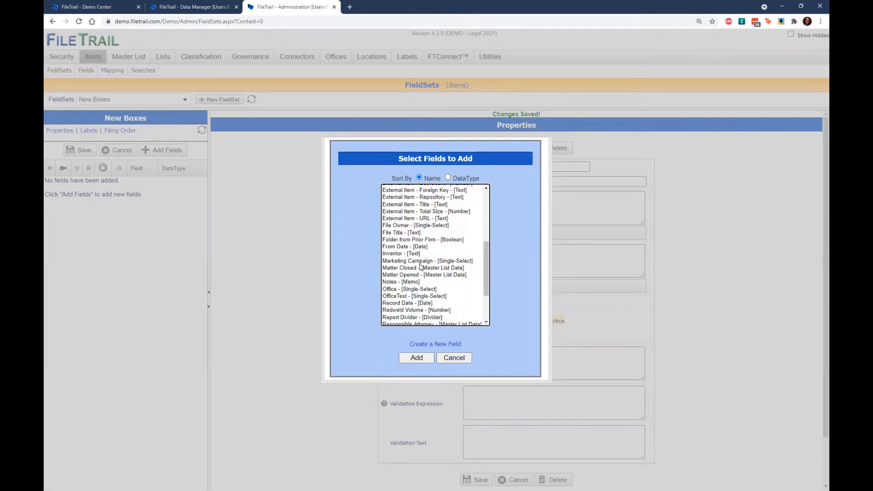
left_click(401, 214, "ctrl")
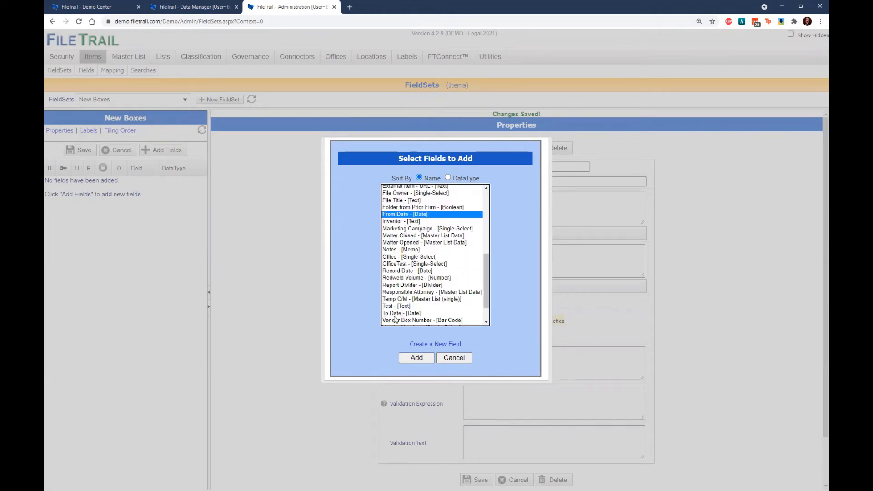
left_click(413, 313, "ctrl")
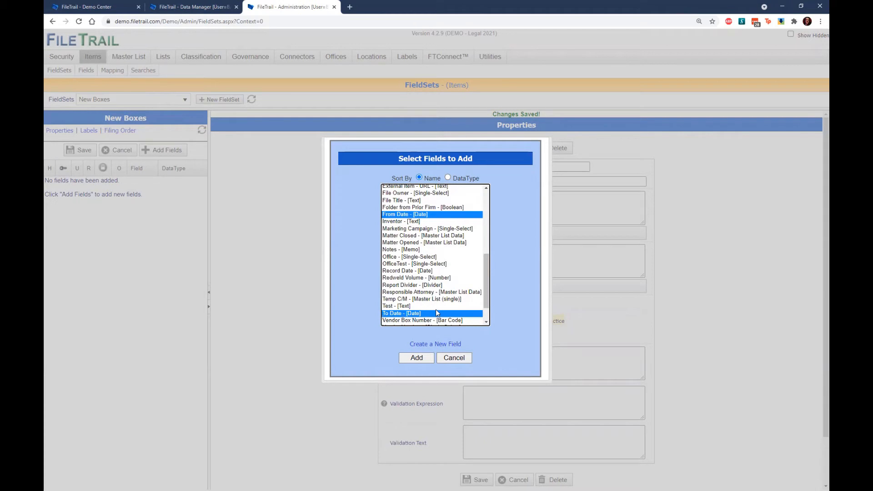
left_click(413, 360)
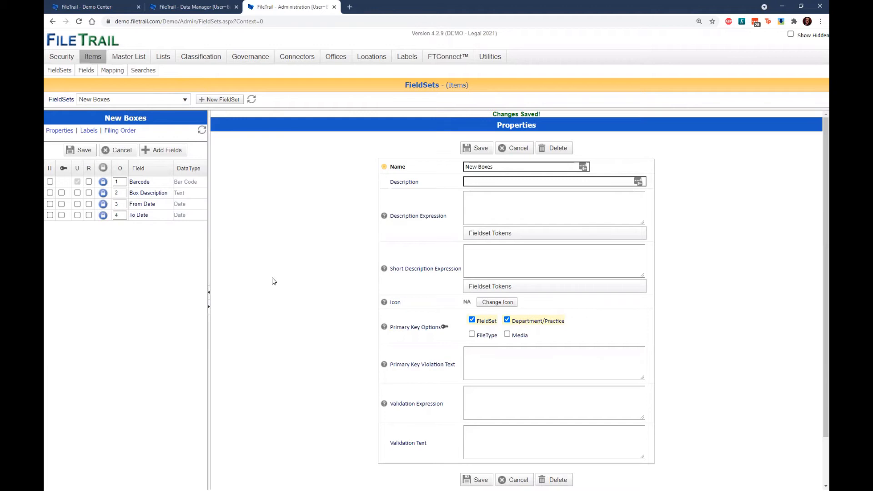
Create a new item field of data type Memo and name it Box Contents
left_click(184, 151)
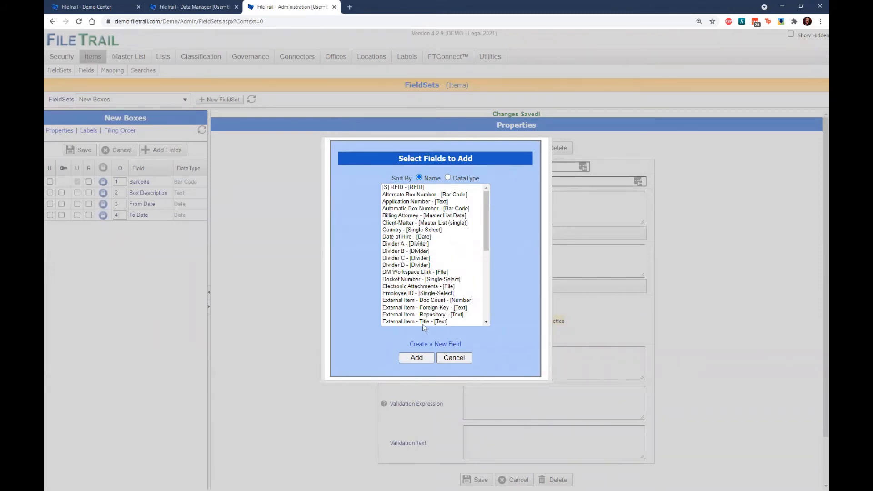
left_click(427, 346)
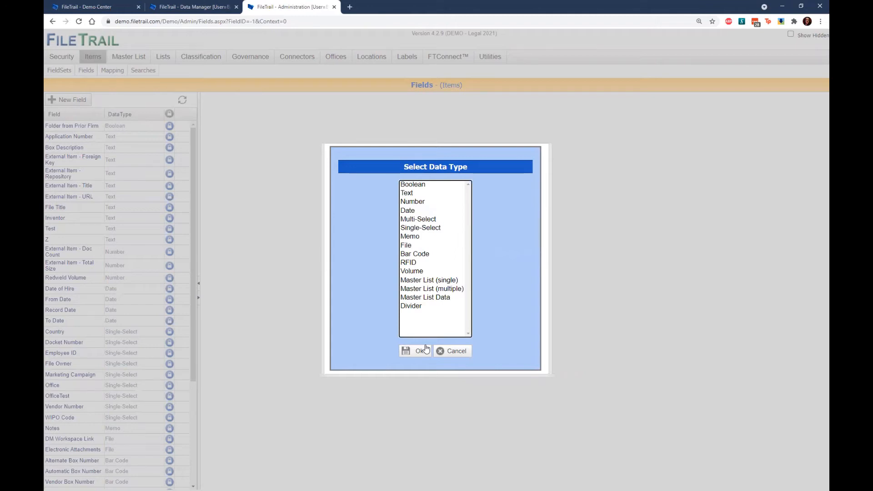
left_click(423, 236)
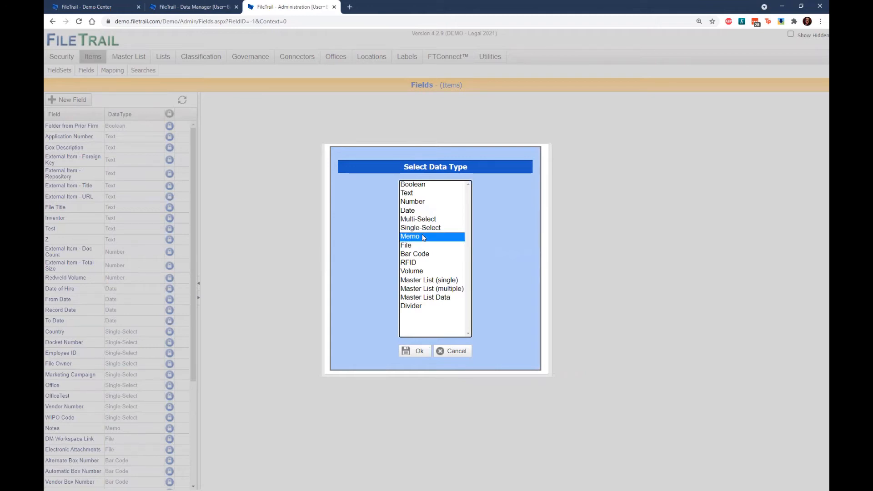
left_click(418, 352)
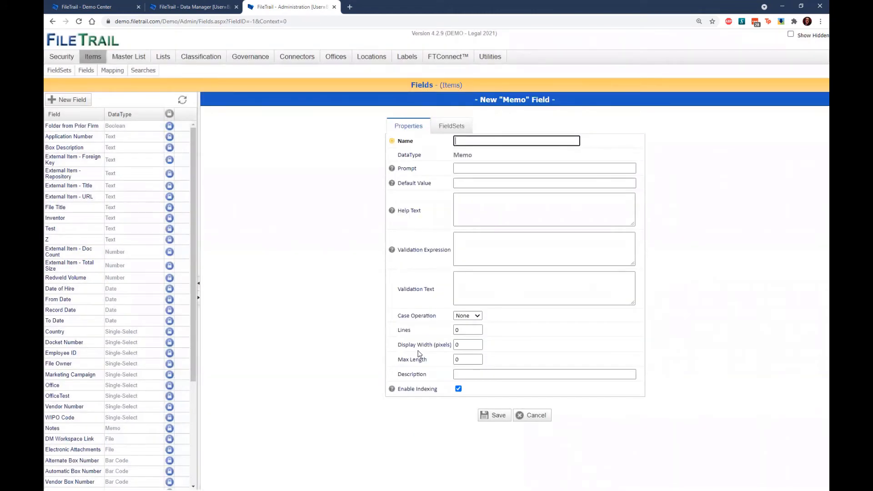
left_click(508, 141)
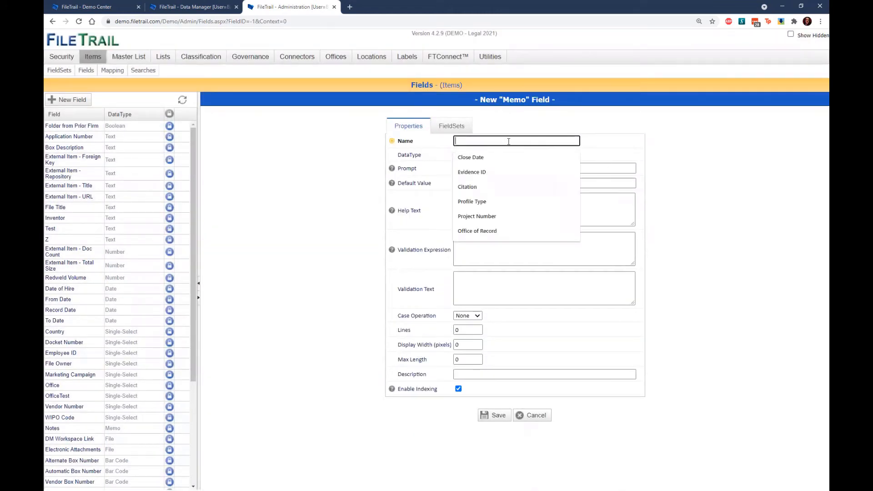
type("Box Con")
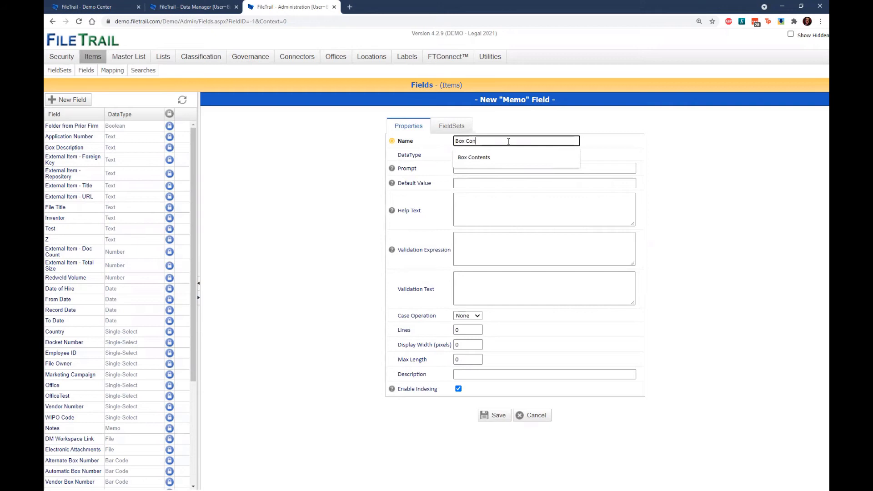
type("tents")
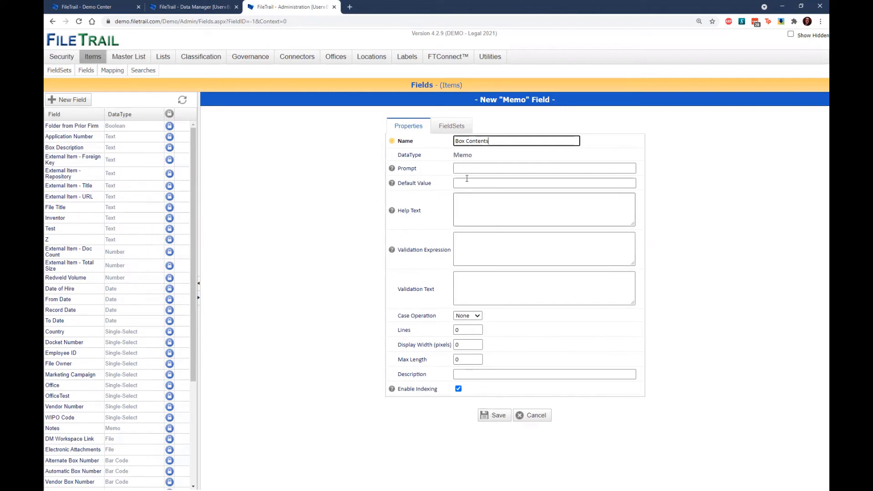
Add the Box Contents field to the New Boxes fieldset and save the field
left_click(458, 129)
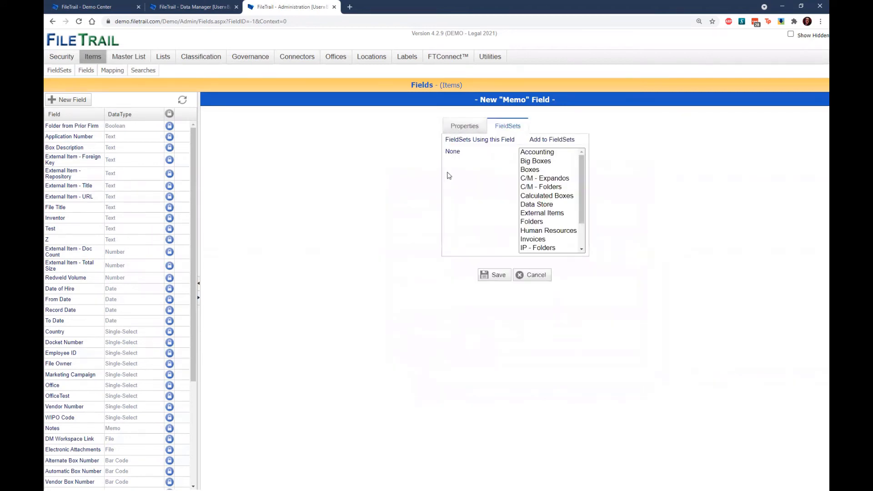
scroll(557, 192, "down", 2)
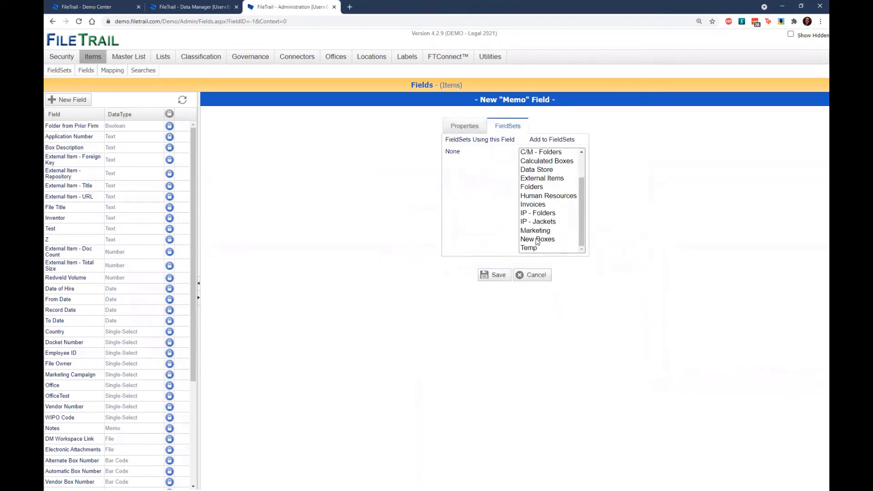
left_click(535, 240)
left_click(494, 275)
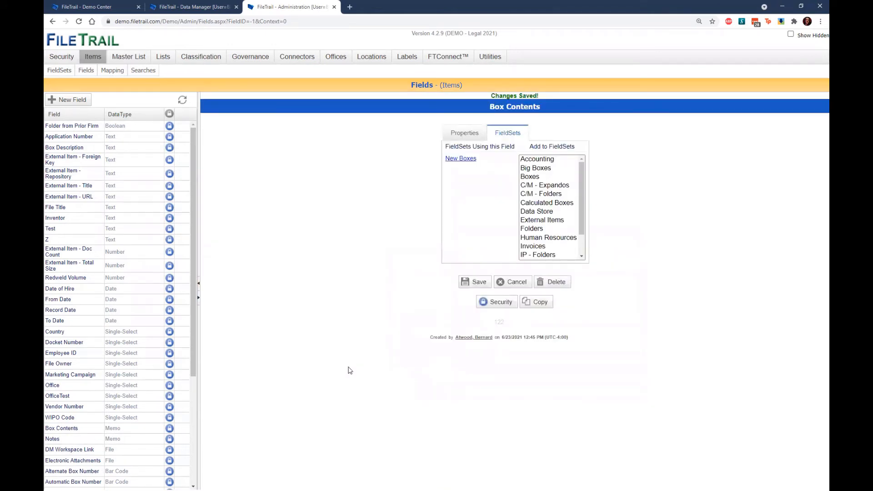
Set the order of Box Contents to 3 in the New Boxes fieldset and save the field order
left_click(457, 159)
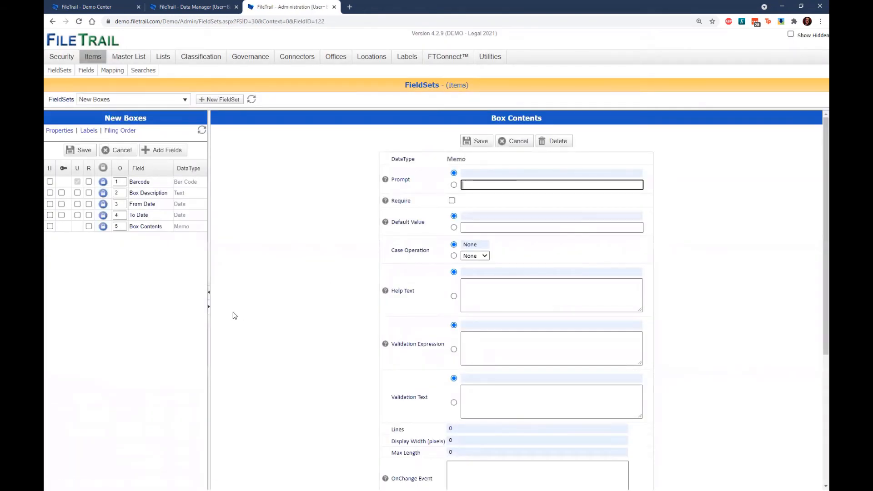
left_click(119, 226)
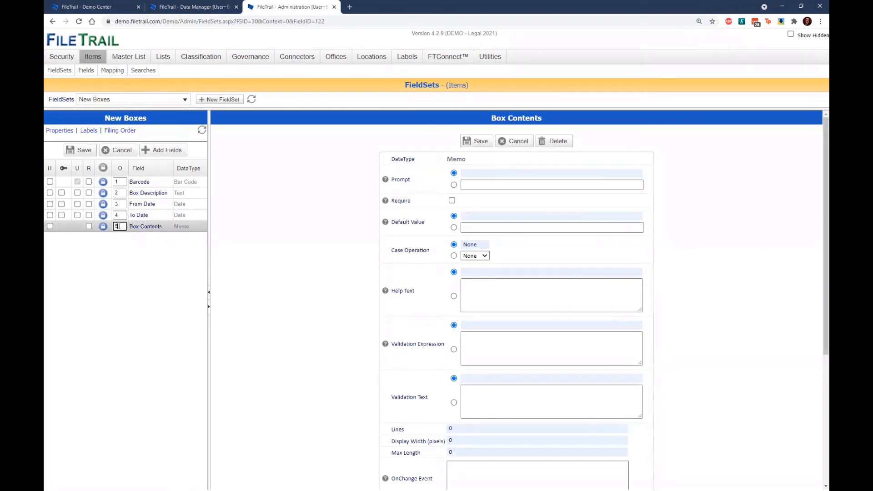
double_click(119, 226)
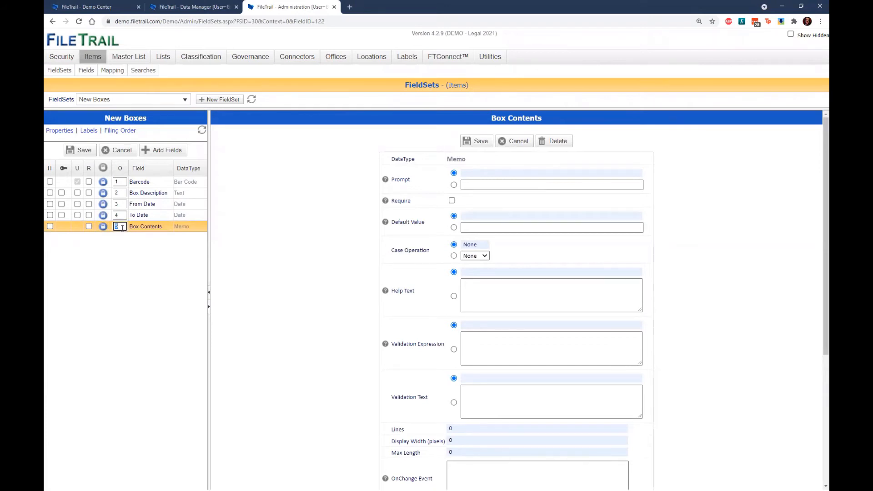
type("3")
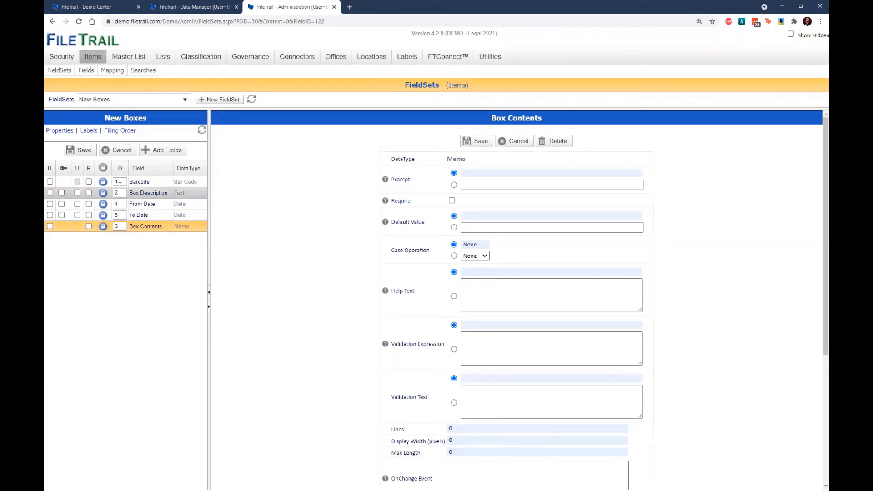
left_click(81, 151)
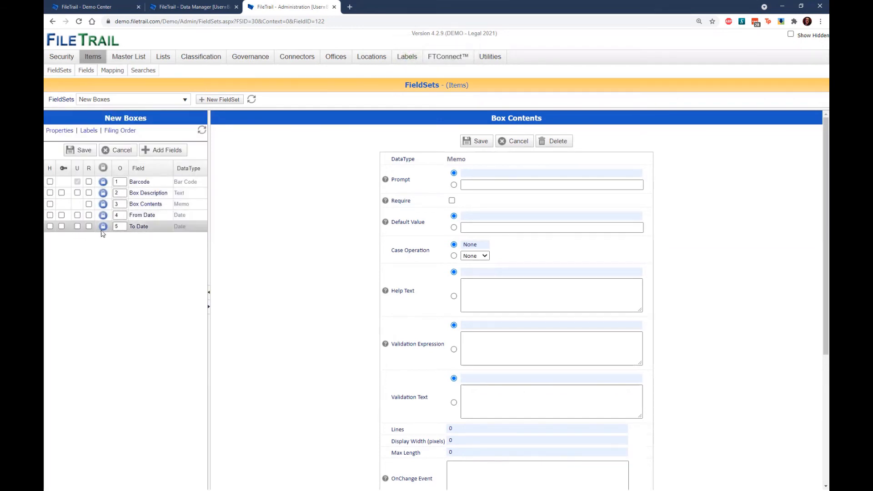
Make Box Description a required field in the New Boxes fieldset and save the change
left_click(88, 193)
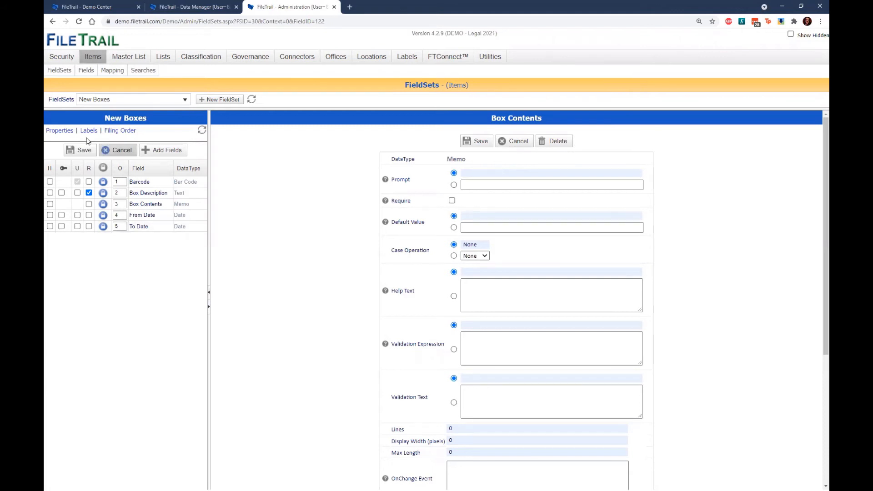
left_click(58, 131)
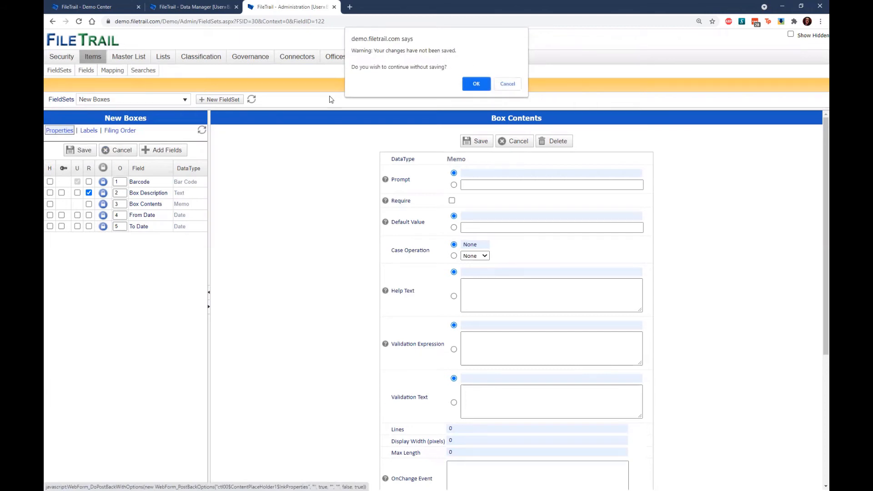
left_click(507, 84)
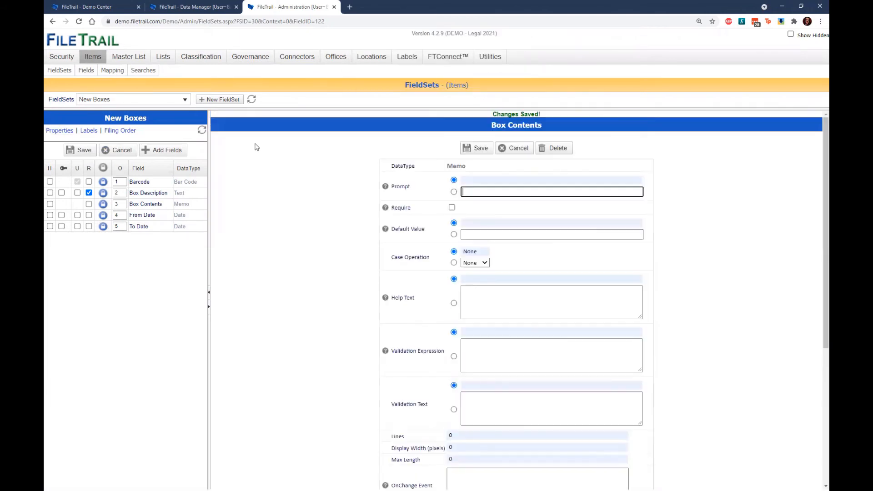
Copy the media icon token [-FT:MEDIAICON-] from the Description Expression help into the New Boxes fieldset's Description Expression
left_click(56, 131)
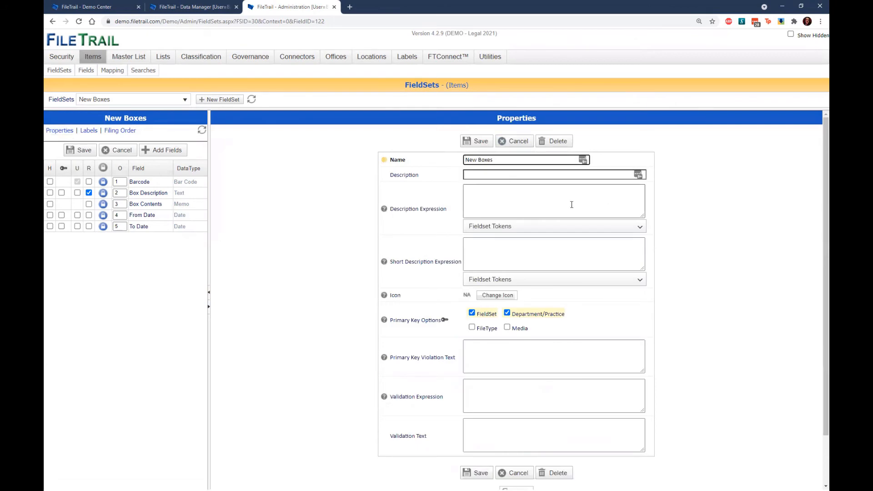
left_click(571, 205)
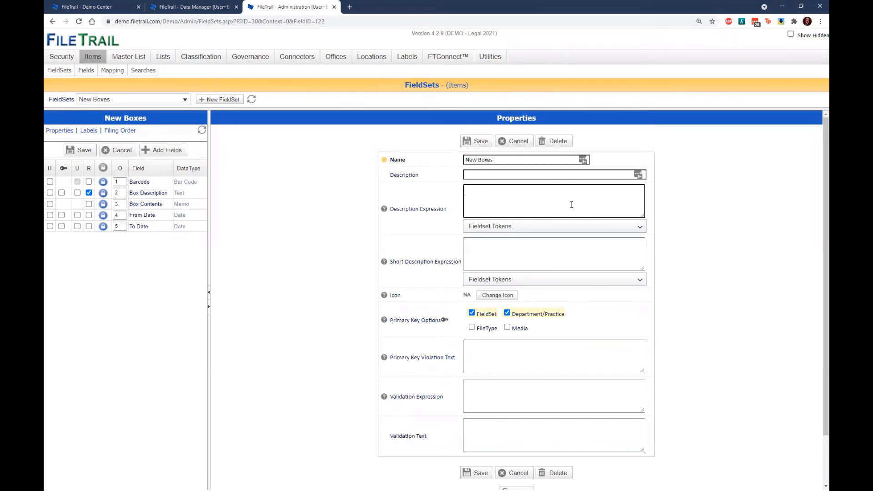
left_click(384, 210)
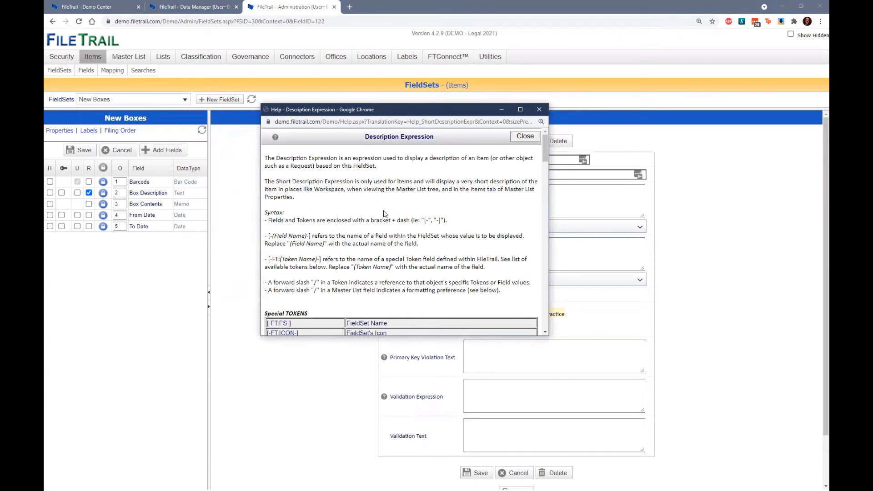
scroll(384, 214, "down", 4)
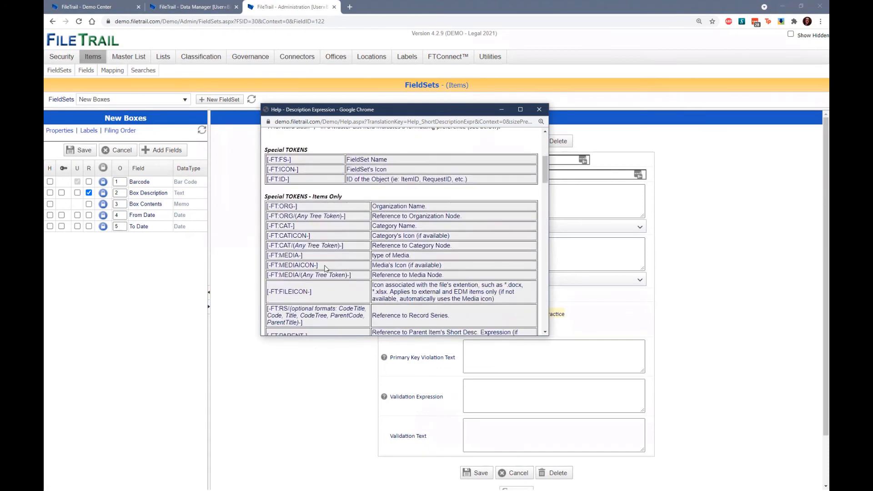
left_click_drag(318, 265, 268, 271)
right_click(284, 264)
left_click(316, 273)
left_click(540, 110)
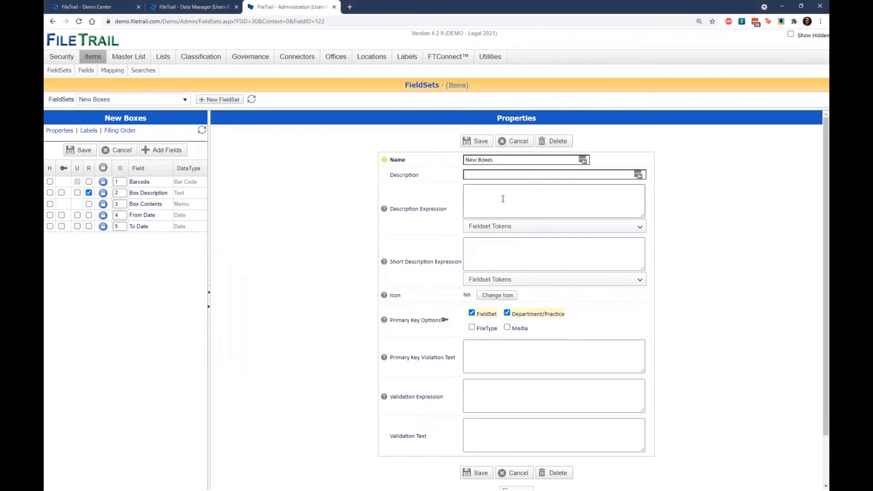
left_click(503, 199)
key("ctrl+v")
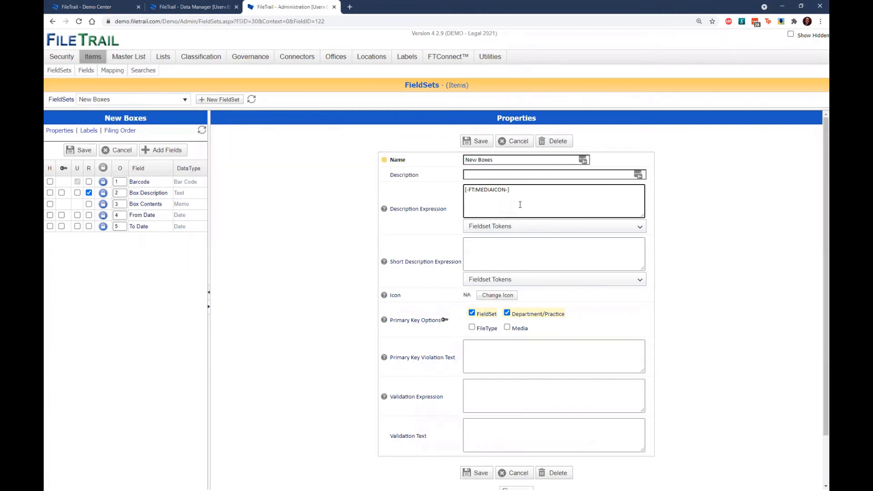
Append "Barcode: [-Barcode-], [-Box Description-]" to the Description Expression and save the fieldset properties
type("Barcode: [-Barcode-],")
type("[-Box Description-]")
left_click(473, 141)
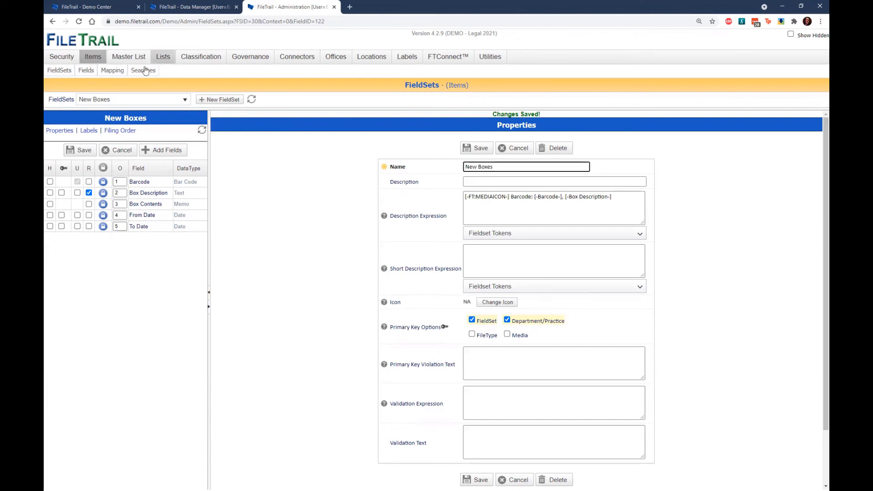
Show the fieldset mappings filtered to the New Box media, with a page size of 500
left_click(111, 71)
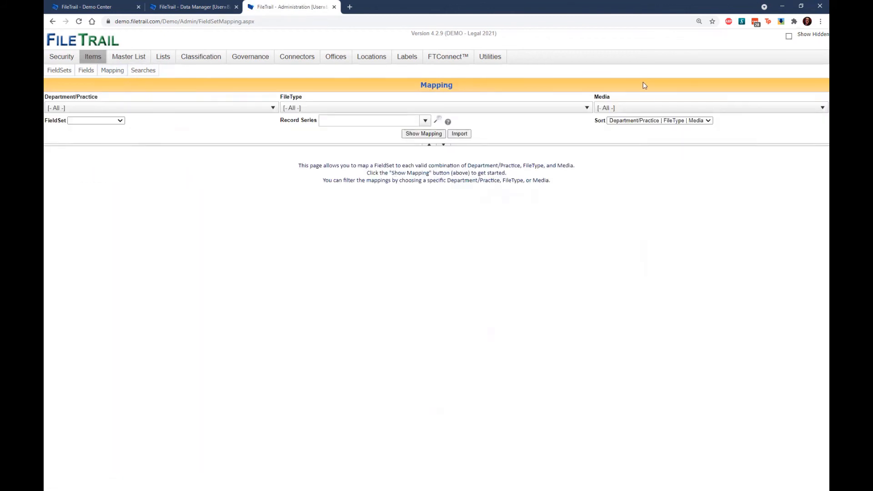
left_click(640, 107)
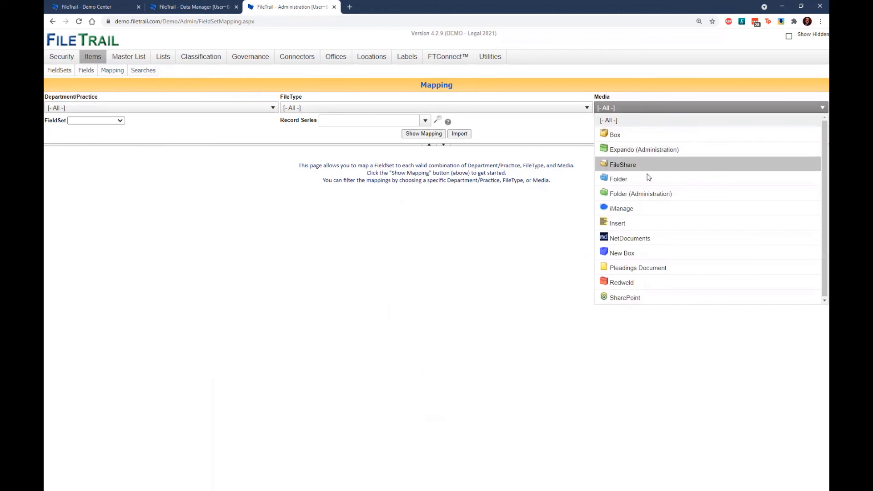
left_click(637, 252)
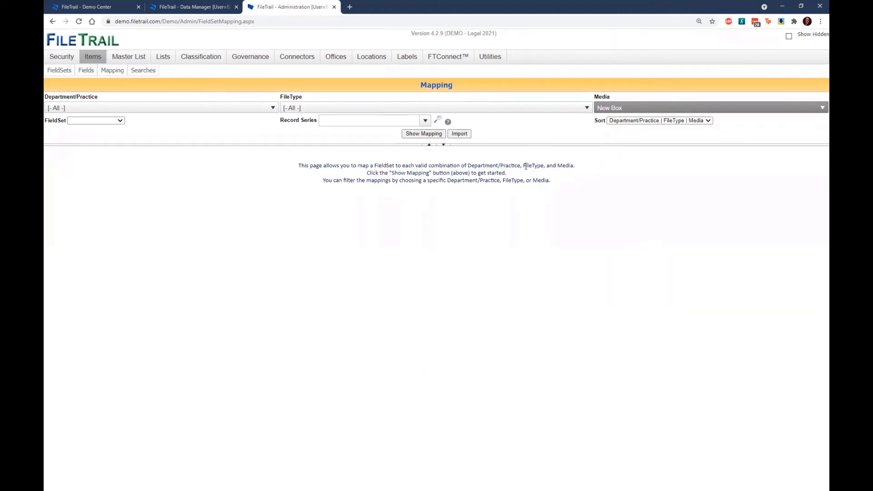
left_click(416, 135)
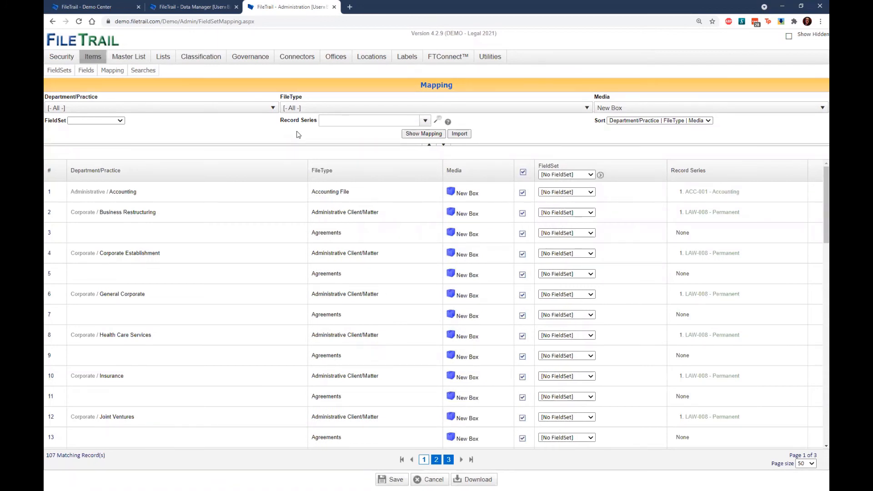
double_click(330, 172)
left_click(342, 173)
left_click(807, 464)
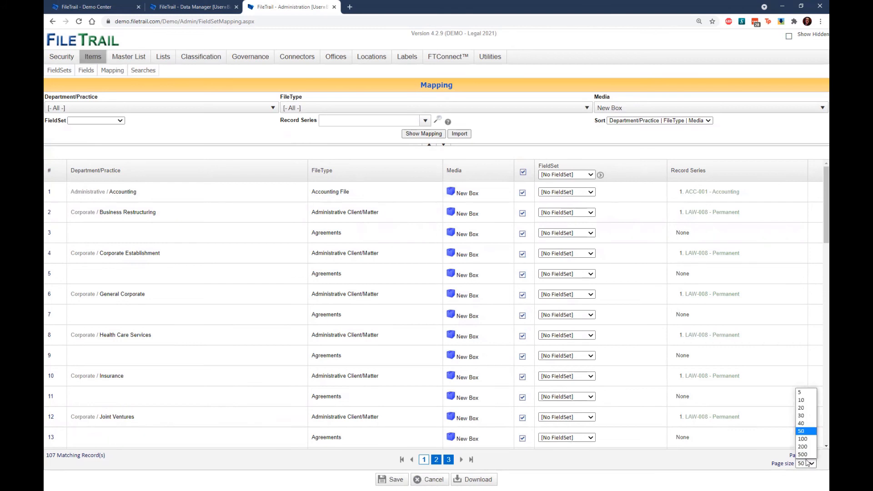
left_click(804, 454)
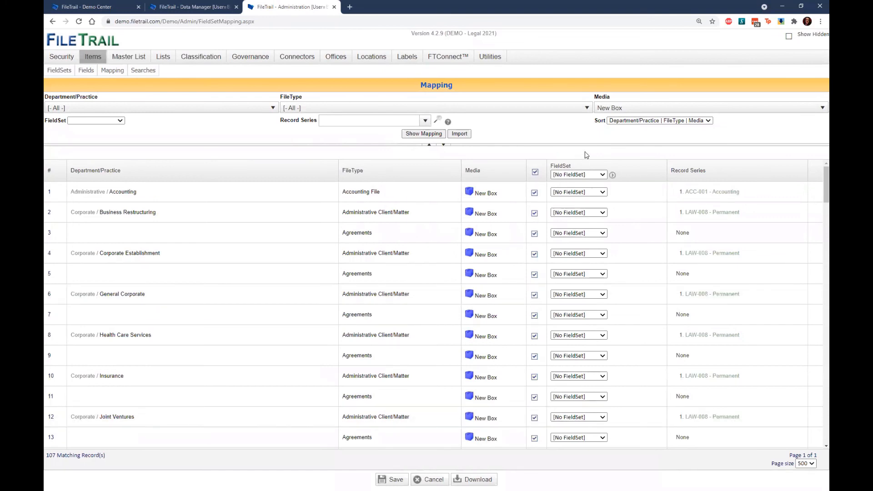
Apply the New Boxes fieldset to all selected New Box mappings and save the mapping
left_click(587, 175)
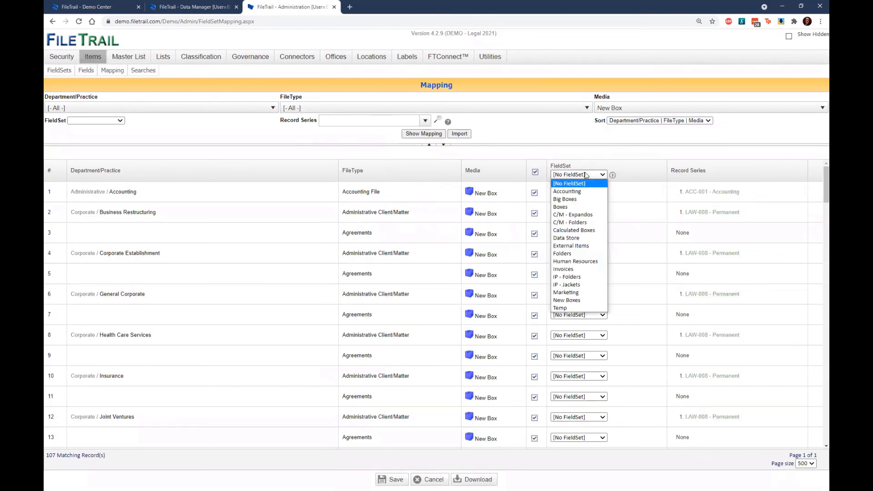
left_click(571, 301)
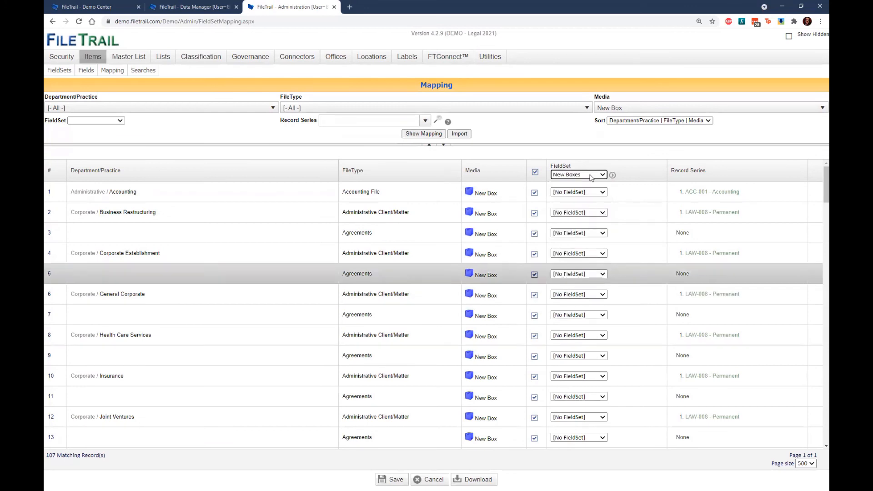
left_click(612, 176)
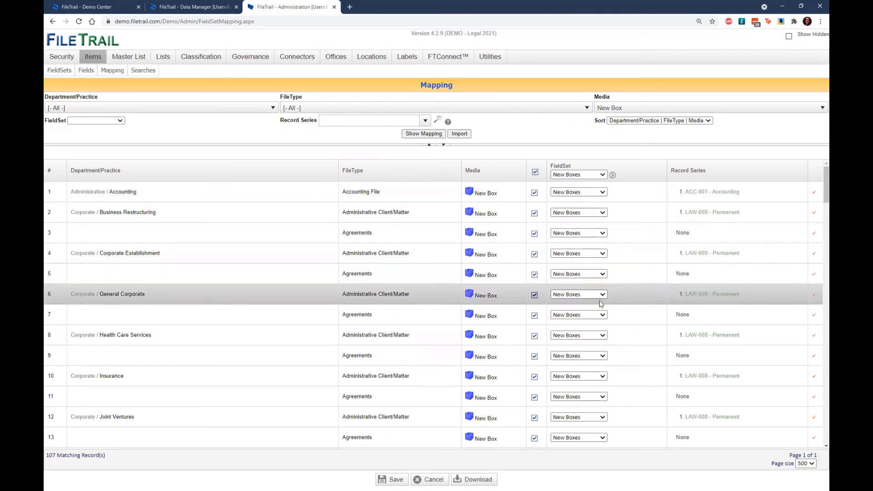
left_click(394, 481)
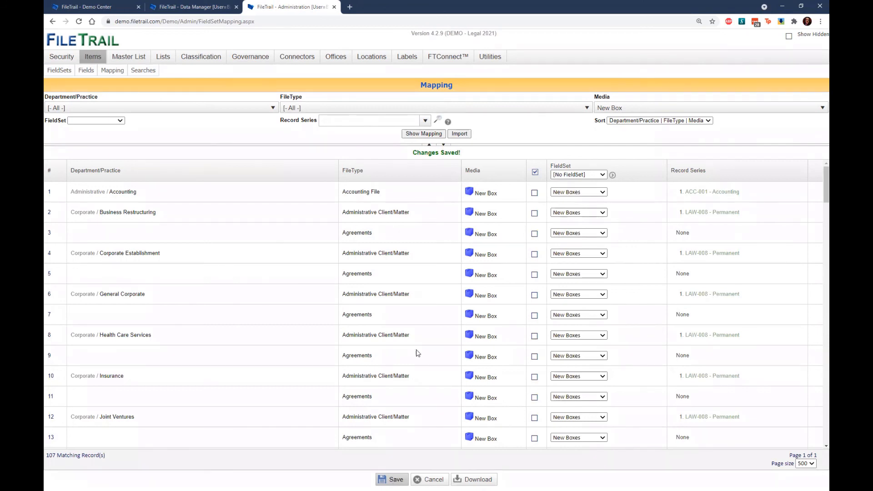
Switch to the FileTrail Data Manager and start a new item with its media set to New Box
left_click(200, 6)
mouse_move(157, 61)
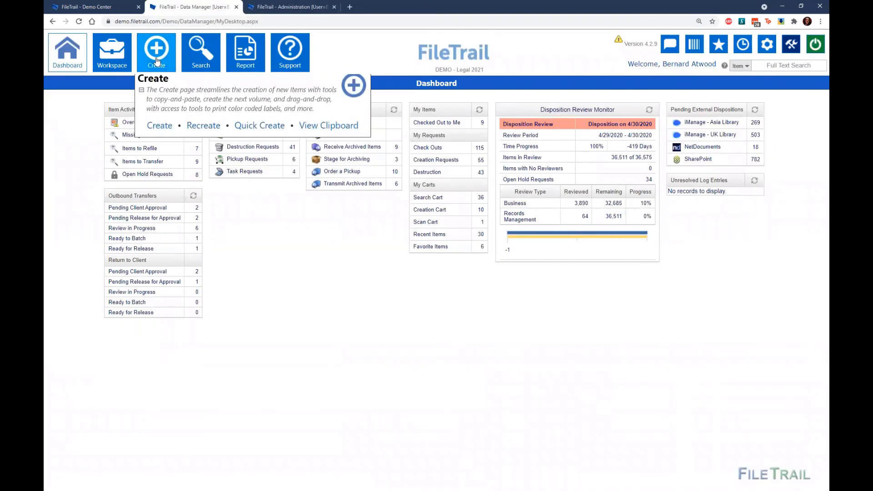
left_click(159, 135)
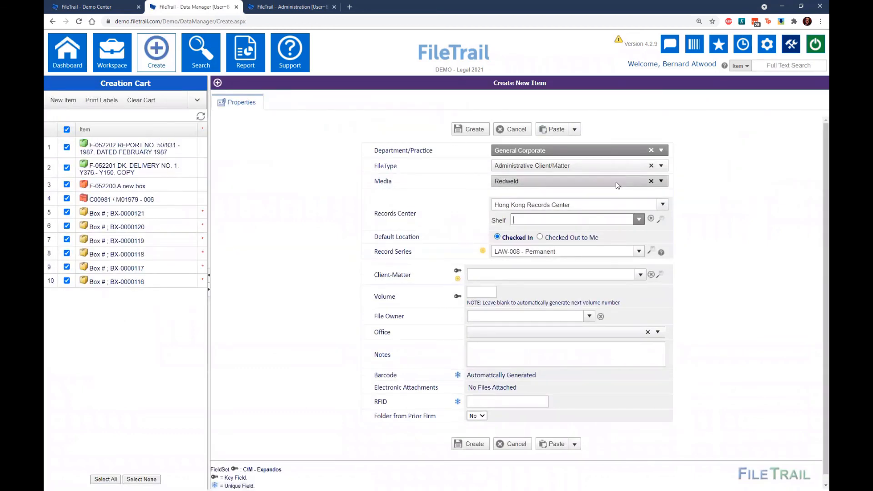
left_click(604, 186)
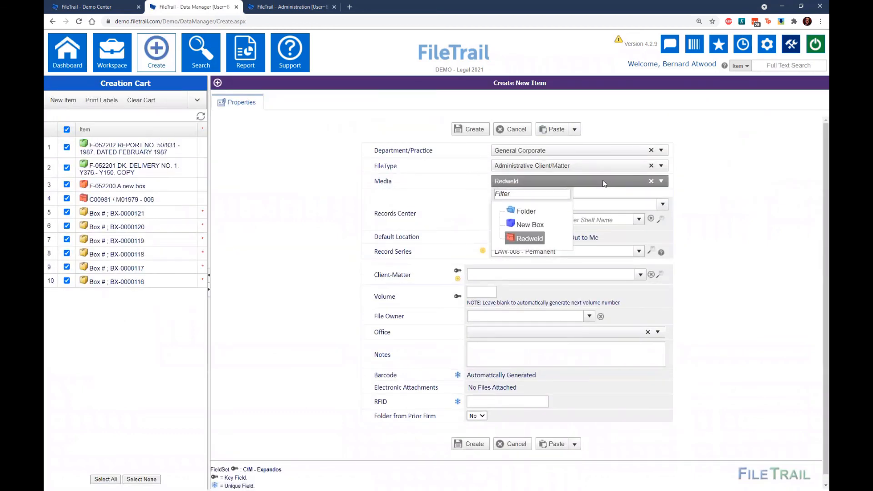
left_click(530, 226)
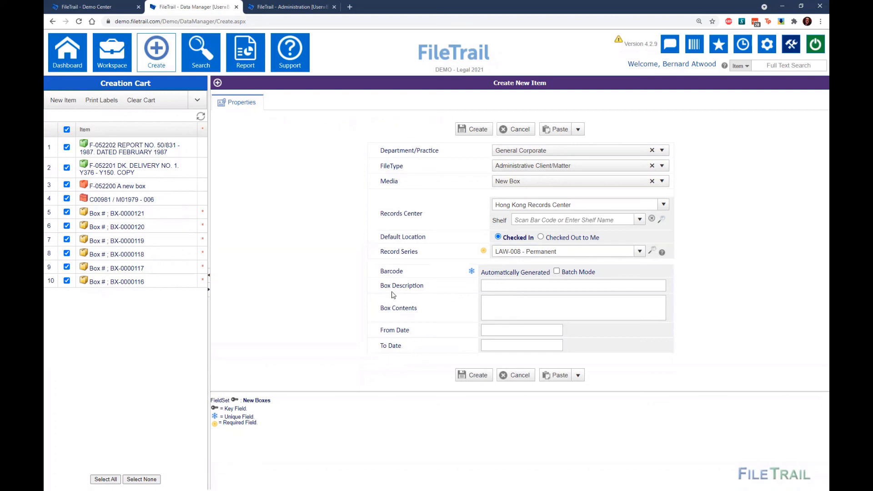
Enter "a new box" as the Box Description and create the item
left_click(558, 285)
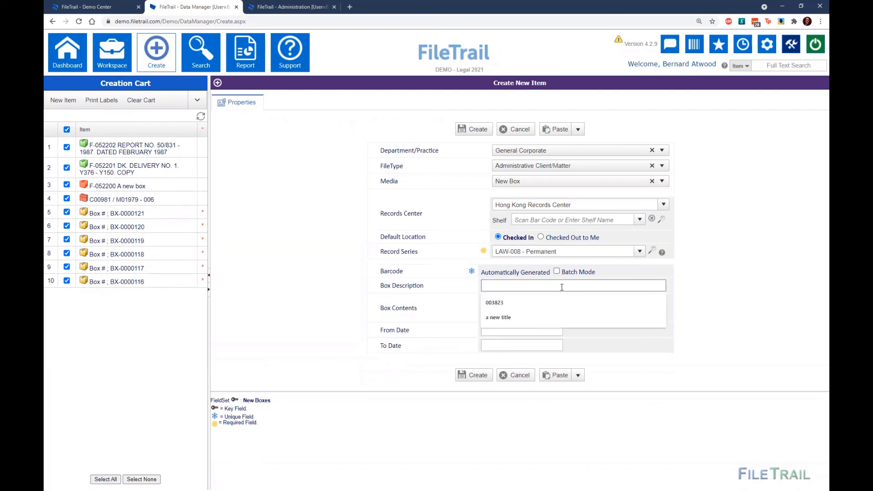
type("a new box")
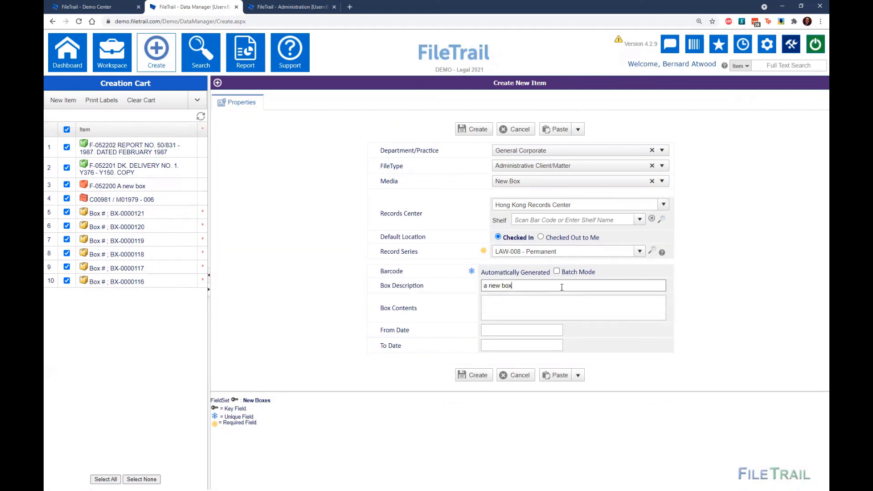
left_click(472, 377)
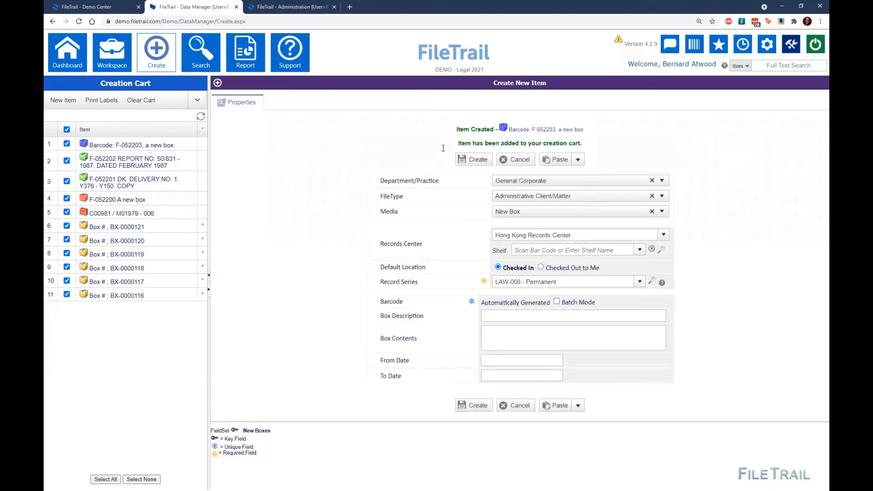
Open the newly created box item and examine its description header and properties
left_click(532, 131)
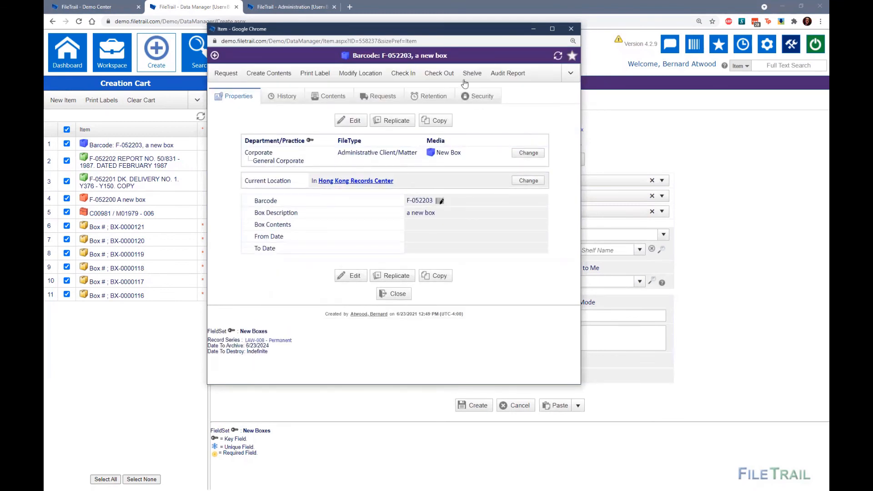
left_click_drag(453, 55, 346, 55)
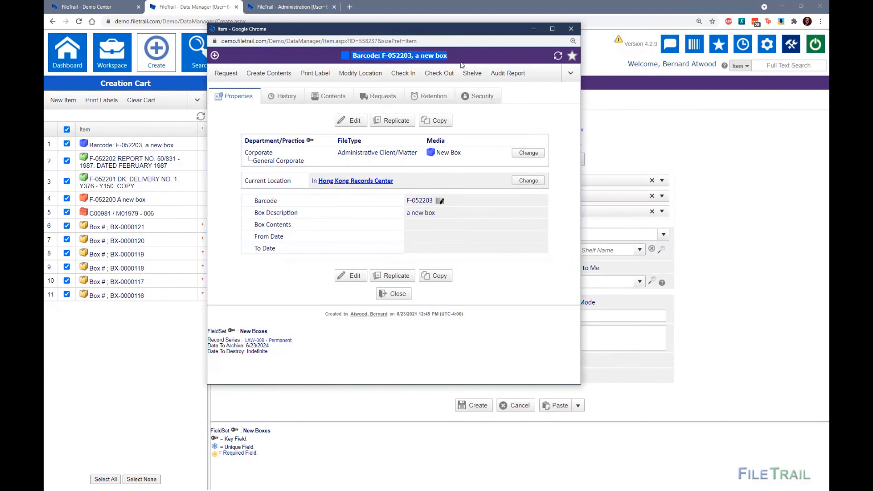
left_click(525, 120)
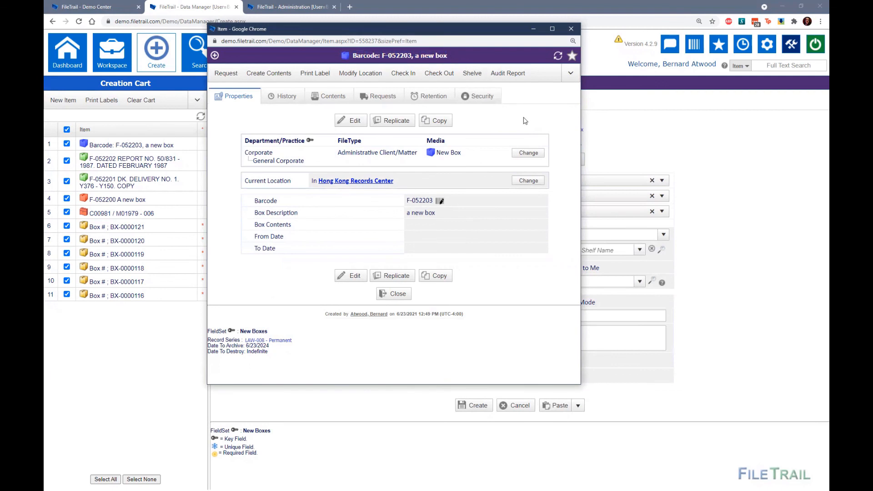